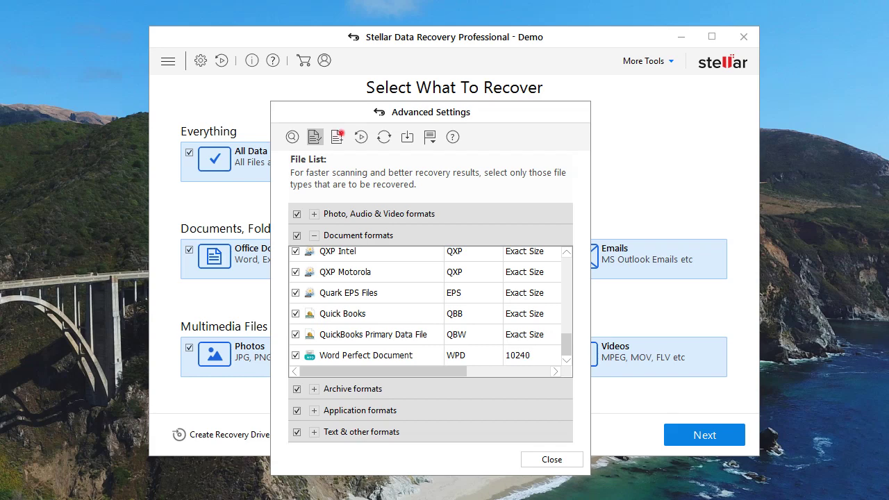
Review the add file type, resume recovery, updates and offline activation pages of the advanced settings, and close the settings.
left_click(340, 133)
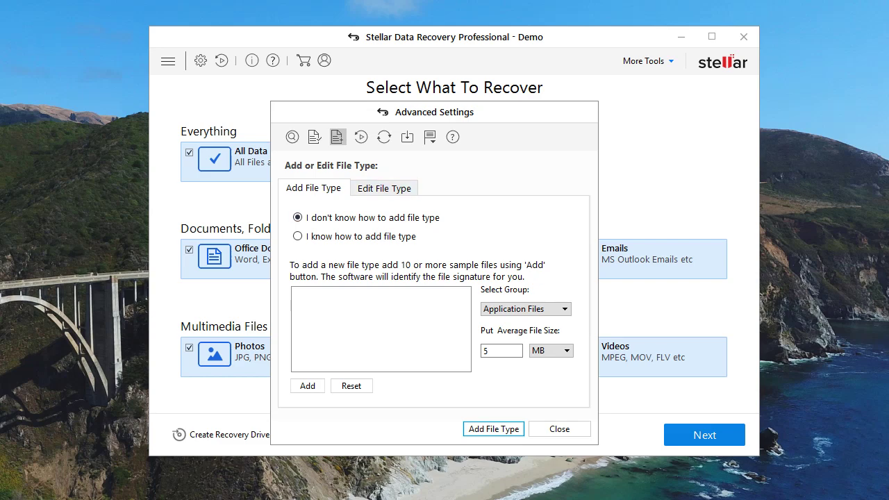
left_click(361, 137)
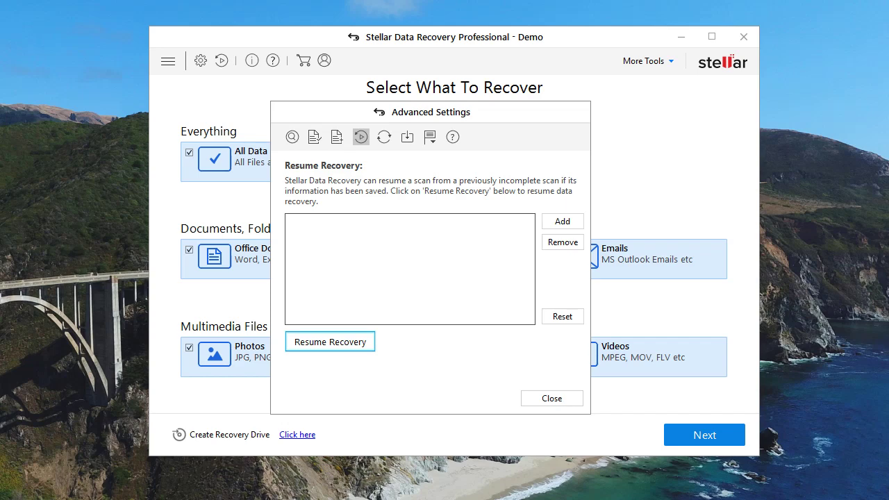
left_click(384, 137)
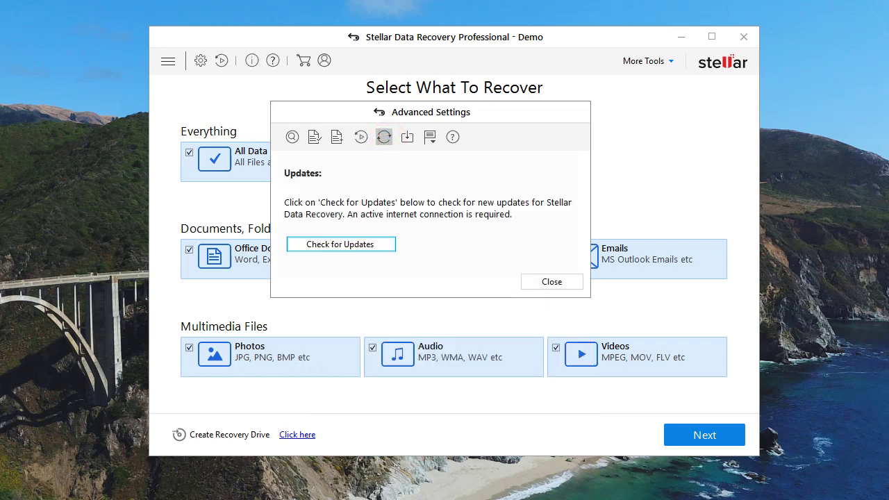
left_click(407, 137)
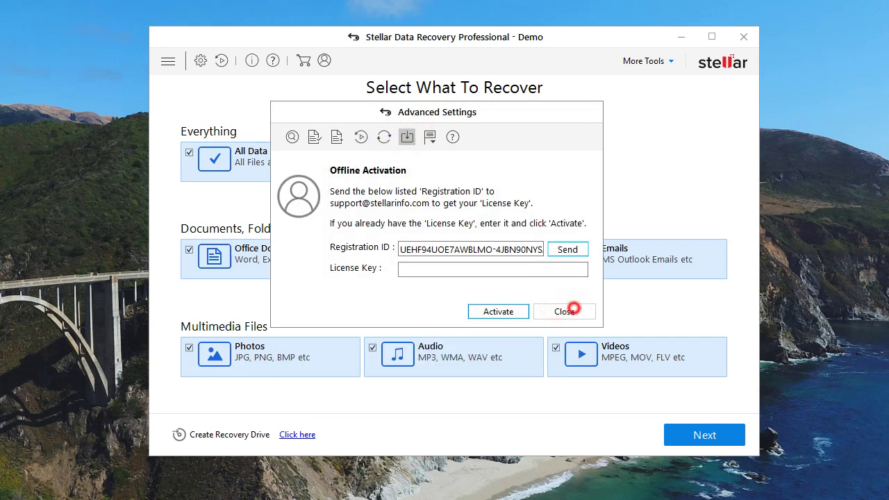
left_click(566, 311)
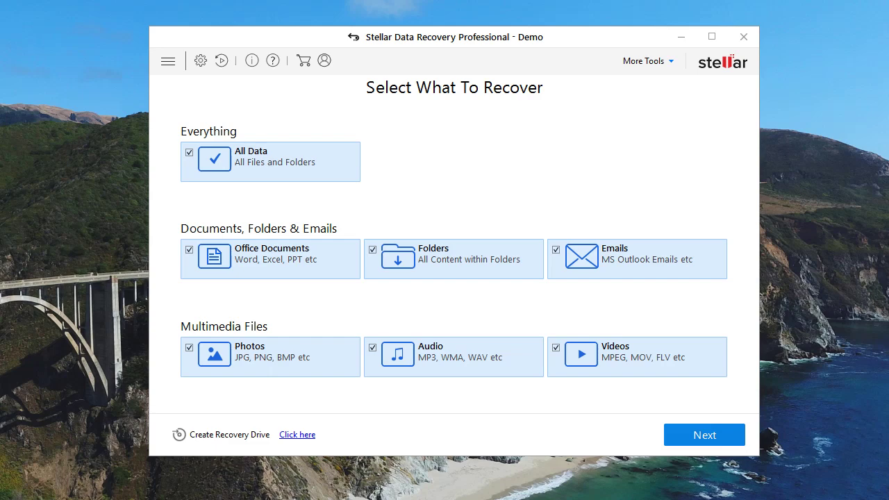
Try to create a recovery drive.
left_click(292, 434)
left_click(522, 265)
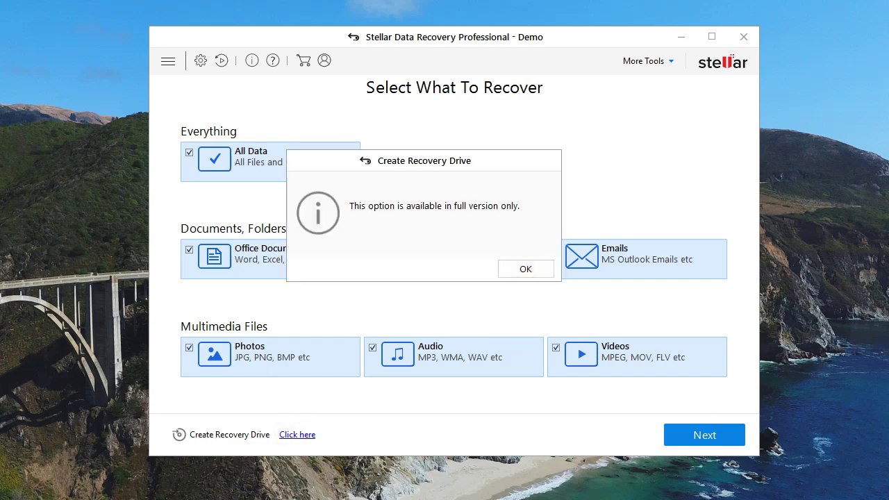
left_click(534, 270)
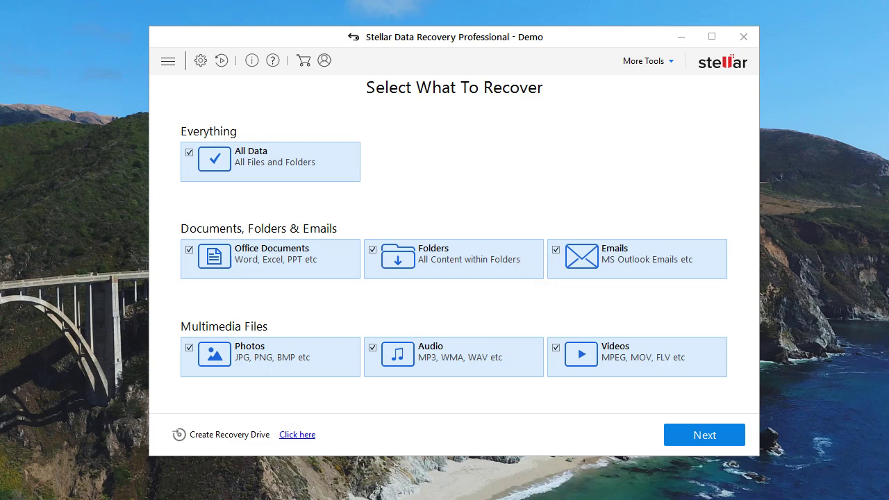
Switch to Stellar Drive Monitor and examine the SMART status attributes of the WDC WD5000AAKS-65A7B2 disk.
left_click(645, 60)
left_click(697, 105)
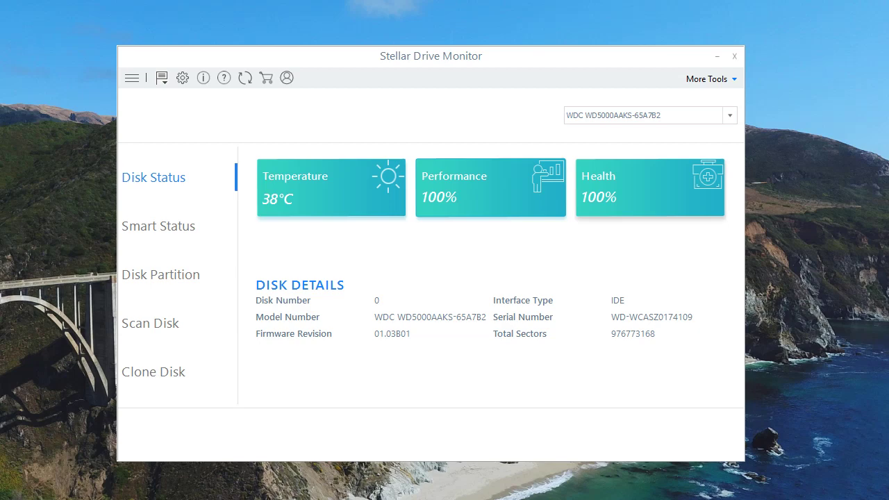
left_click(177, 209)
scroll(486, 309, "down", 5)
scroll(486, 310, "up", 5)
scroll(486, 309, "down", 5)
scroll(486, 310, "up", 5)
scroll(487, 309, "down", 5)
scroll(486, 316, "up", 5)
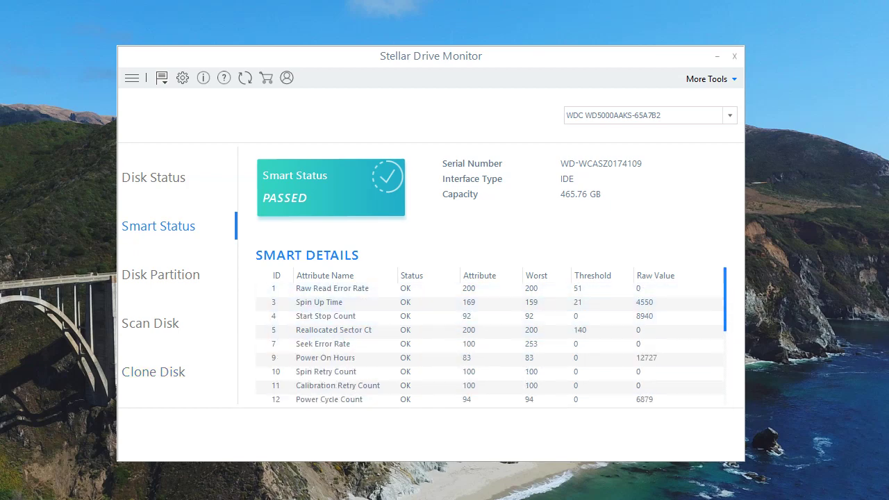
View the disk's partition details, the disk scan page and the disk cloning options.
left_click(194, 276)
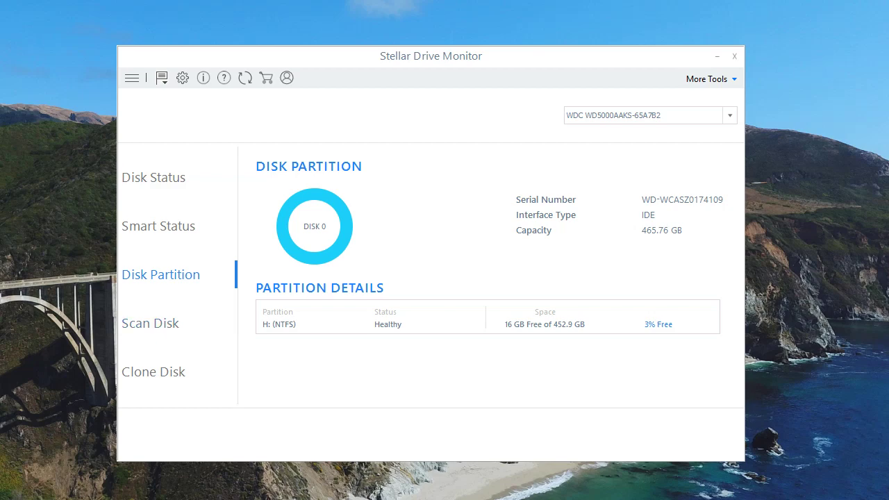
left_click(188, 331)
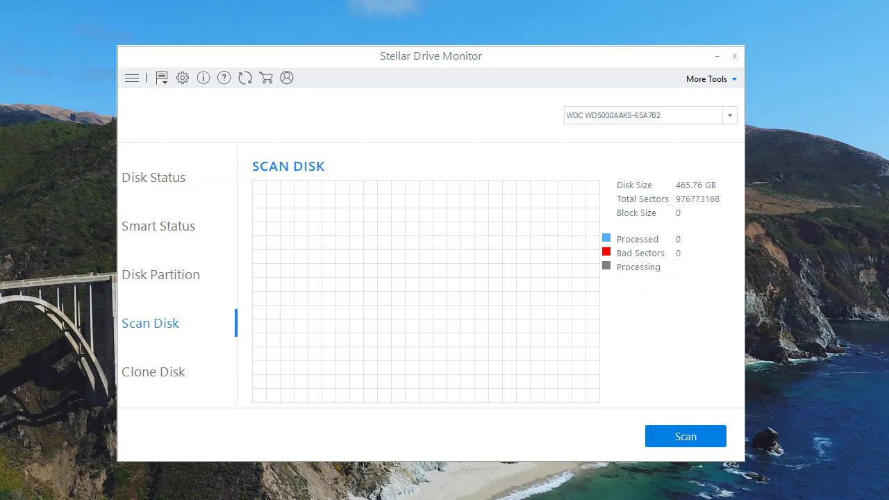
left_click(185, 371)
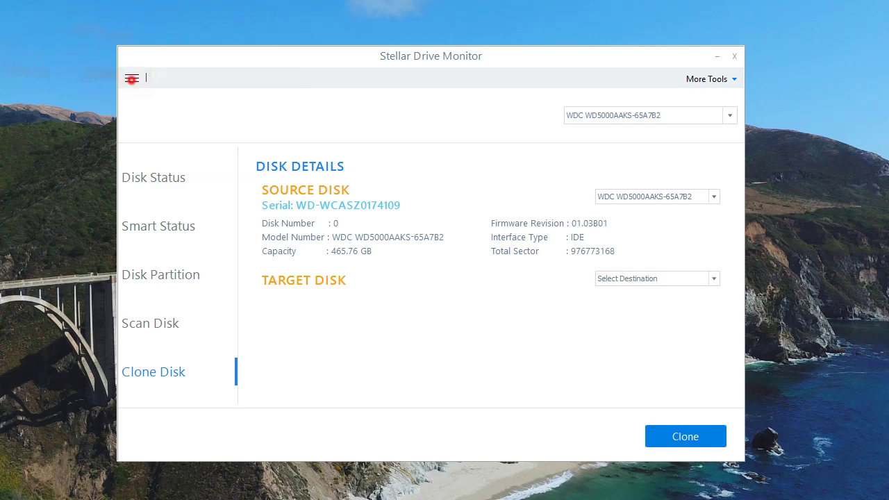
Look through the additional tools offered in Stellar Drive Monitor and Stellar Data Recovery Professional.
left_click(691, 80)
left_click(712, 98)
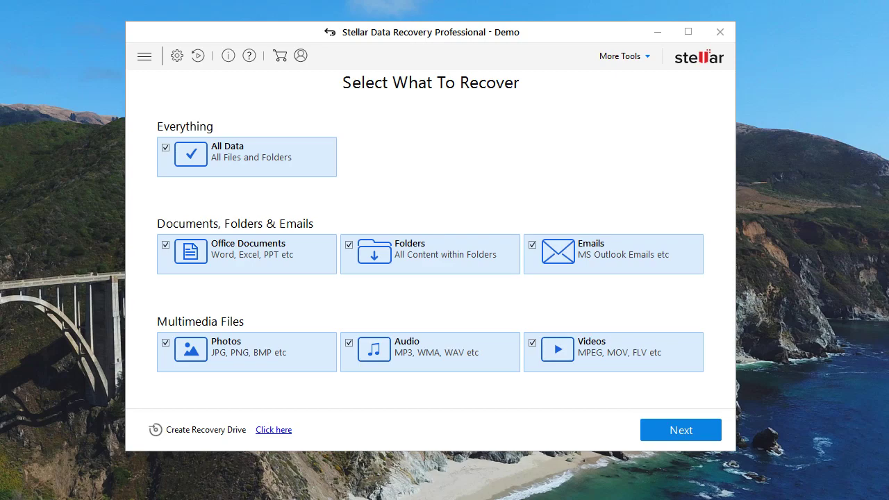
left_click(639, 58)
left_click(652, 145)
Continue to the recovery locations with all data types selected and look through the connected drives.
left_click(693, 430)
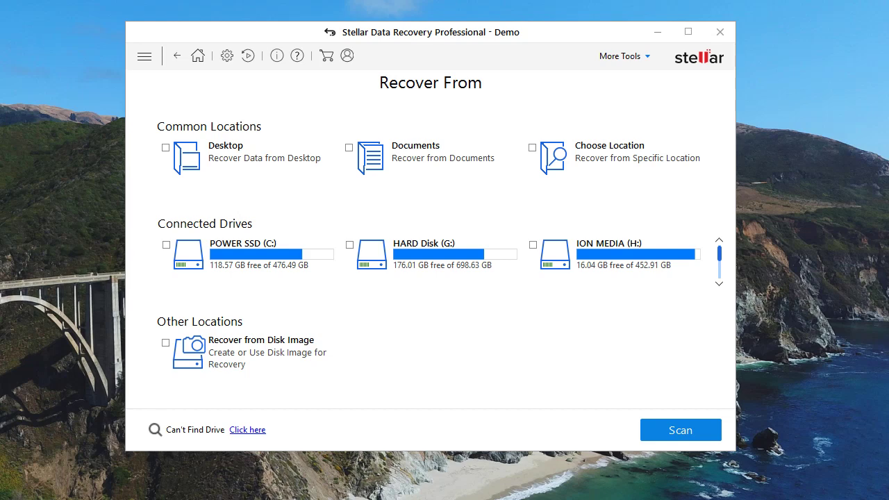
left_click(719, 283)
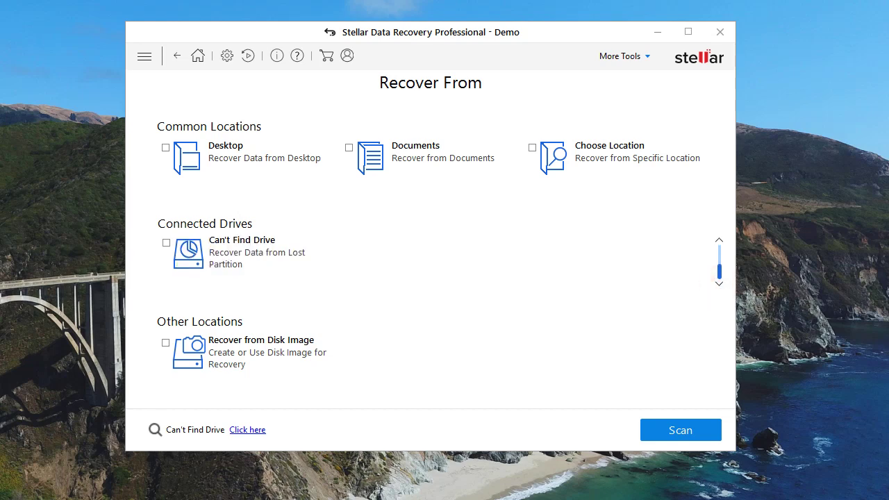
left_click(719, 239)
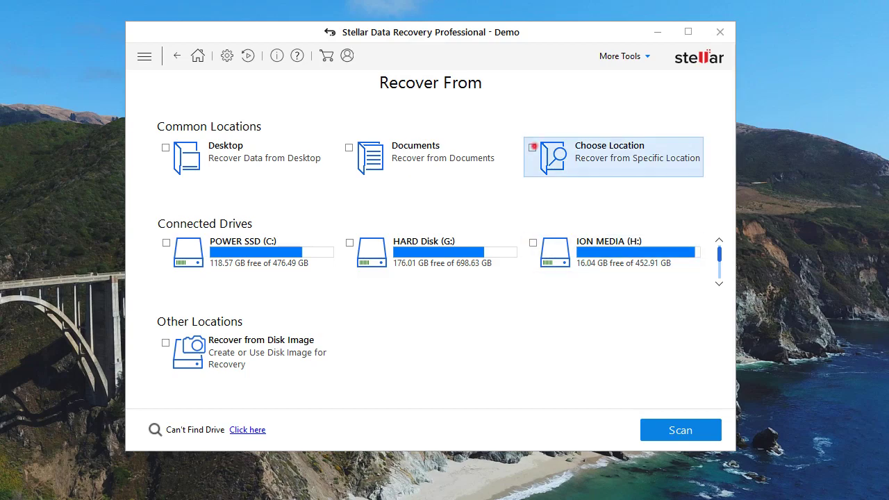
left_click(556, 156)
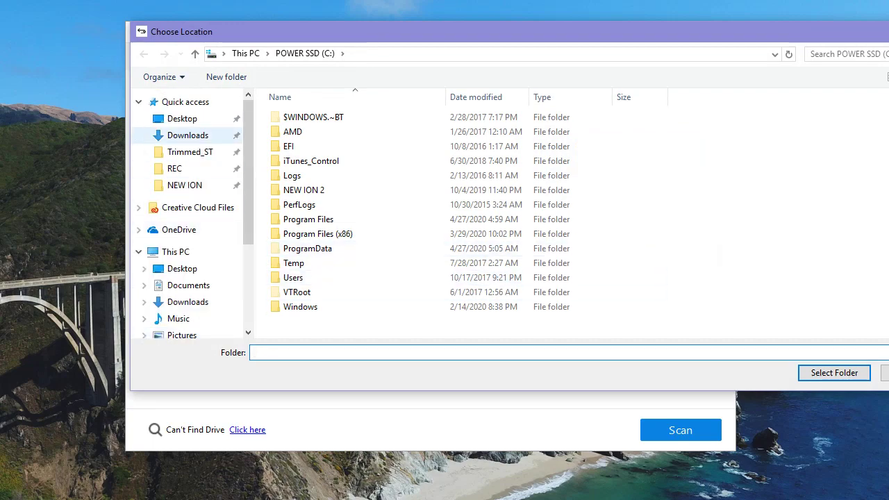
left_click(195, 119)
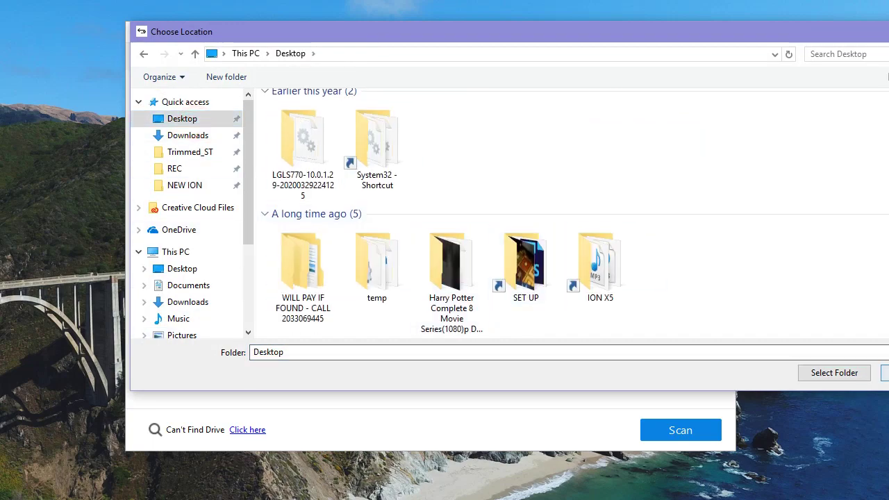
left_click(886, 373)
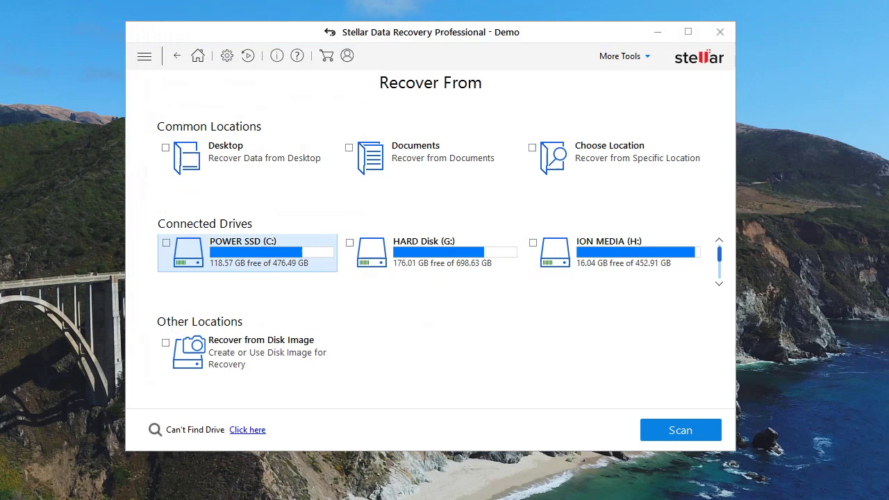
Start a scan of POWER SSD (C:) with Deep Scan off and turn on the file preview.
left_click(166, 242)
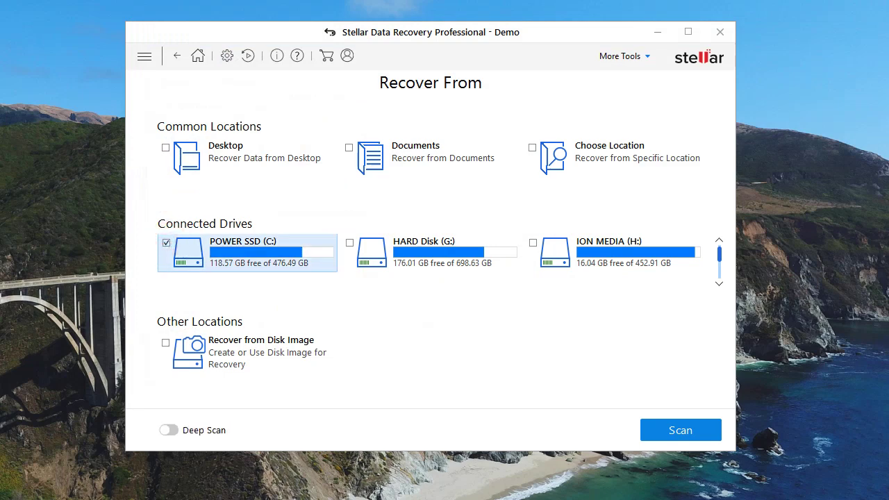
left_click(168, 430)
left_click(168, 430)
left_click(706, 433)
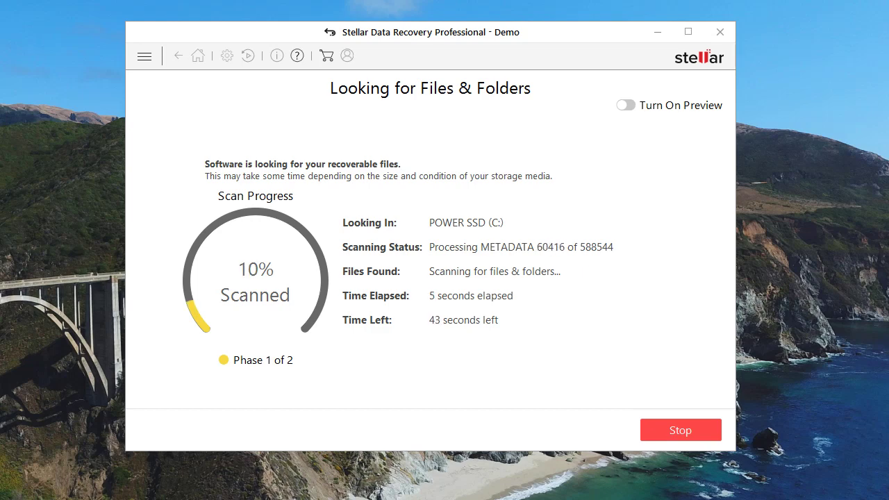
left_click(623, 104)
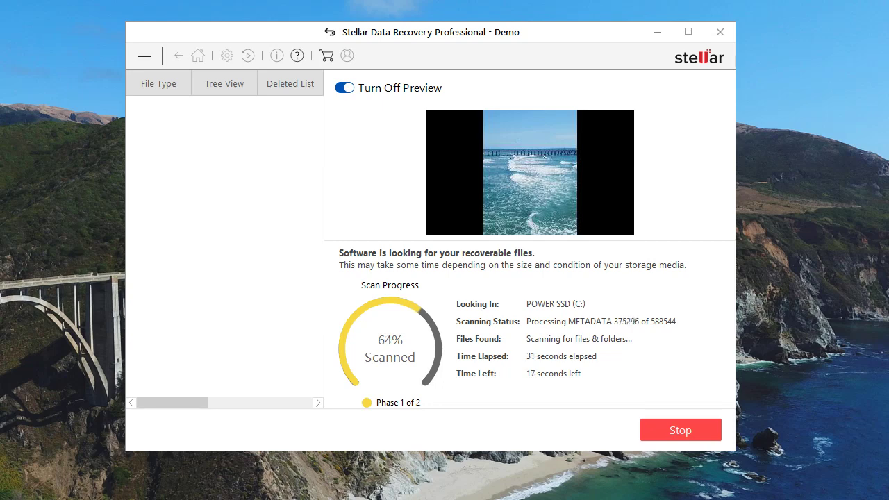
Try to abort the running scan of POWER SSD (C:).
left_click(683, 425)
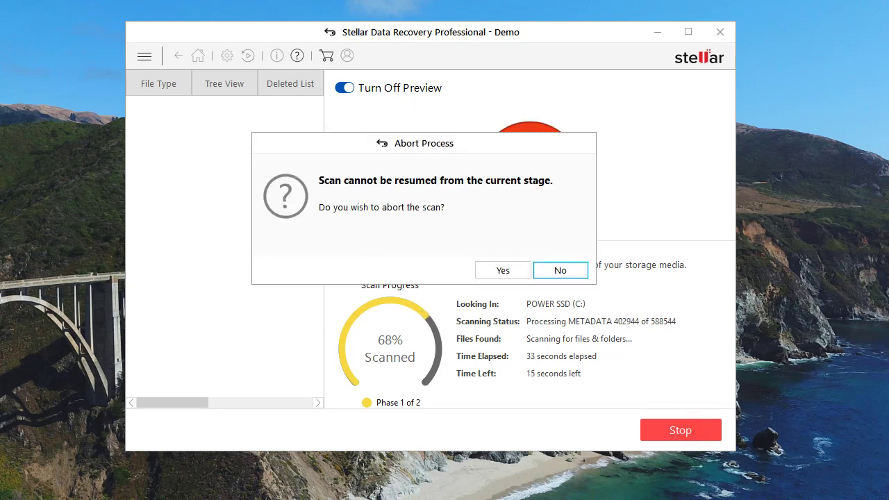
left_click(511, 271)
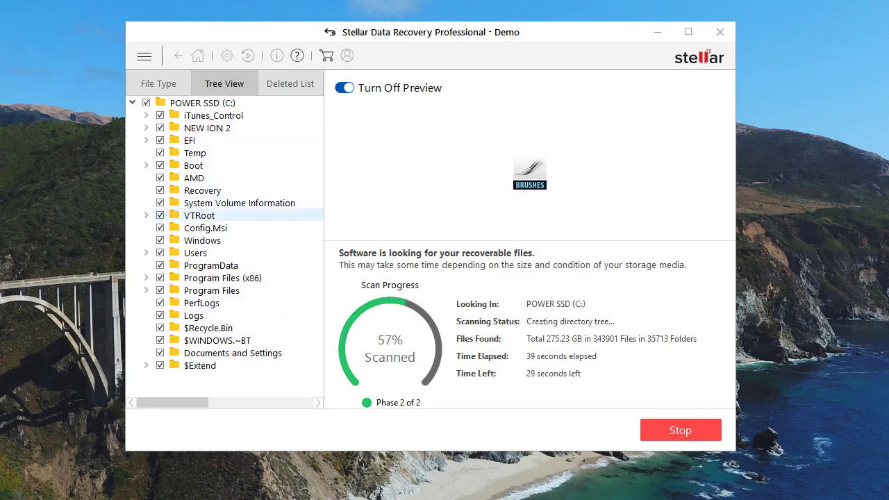
Dismiss the scan summary and show the contents of the NEW ION 2 folder in the folder tree.
left_click(232, 128)
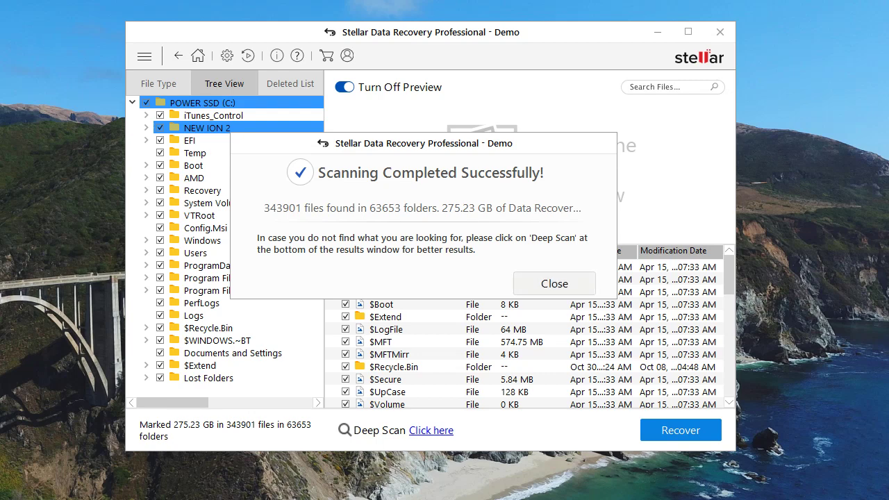
left_click(584, 286)
scroll(584, 316, "down", 9)
scroll(584, 313, "up", 9)
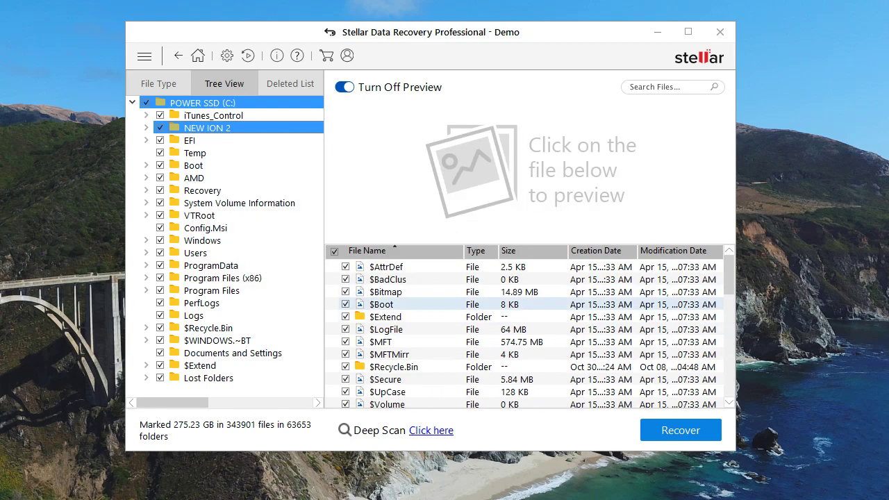
left_click(238, 115)
left_click(238, 128)
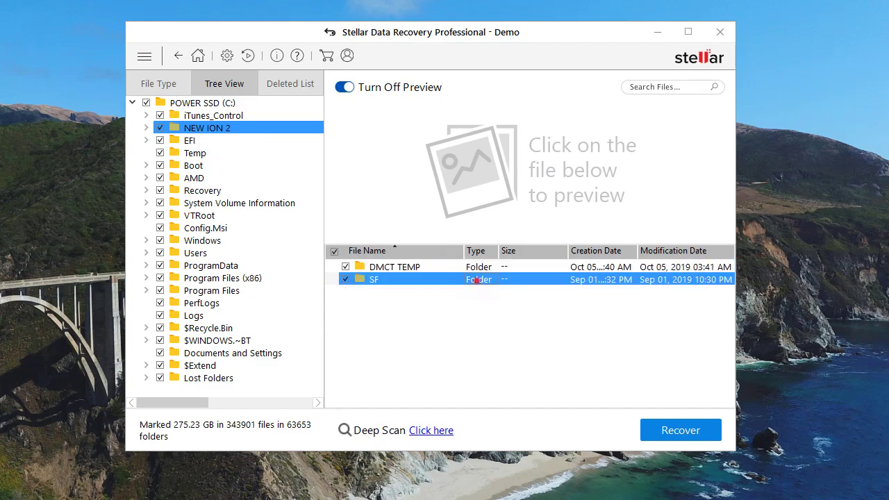
Open the SF folder inside NEW ION 2 and preview one of its video files.
double_click(476, 280)
left_click(476, 305)
left_click(514, 240)
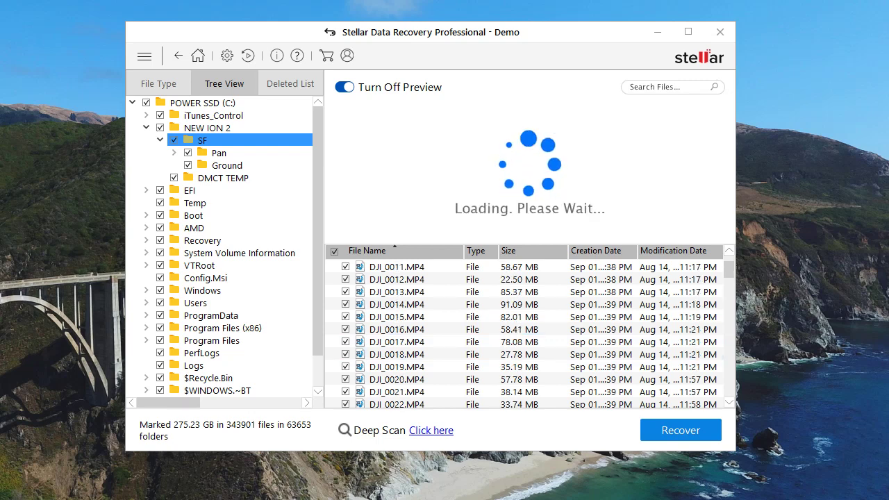
key("Return")
Preview DJI_0180.MP4 from the SF folder and set the partial preview message not to show again.
scroll(528, 333, "down", 20)
left_click(542, 336)
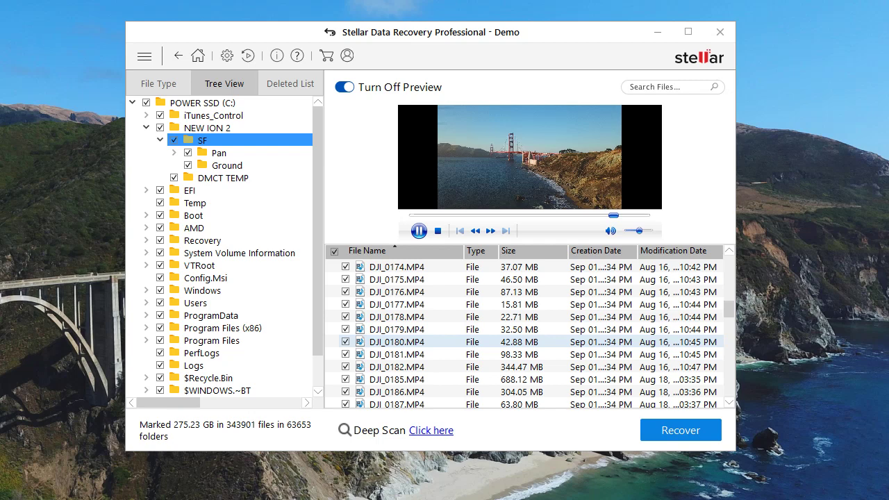
left_click(542, 341)
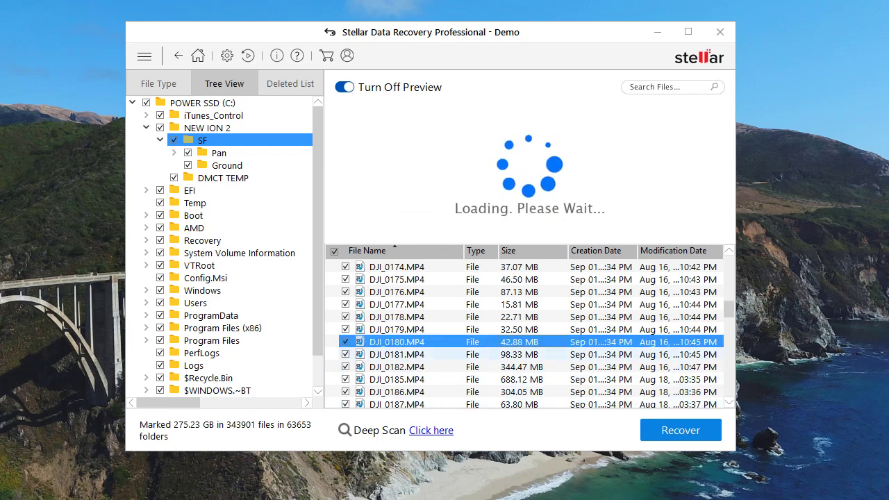
left_click(405, 213)
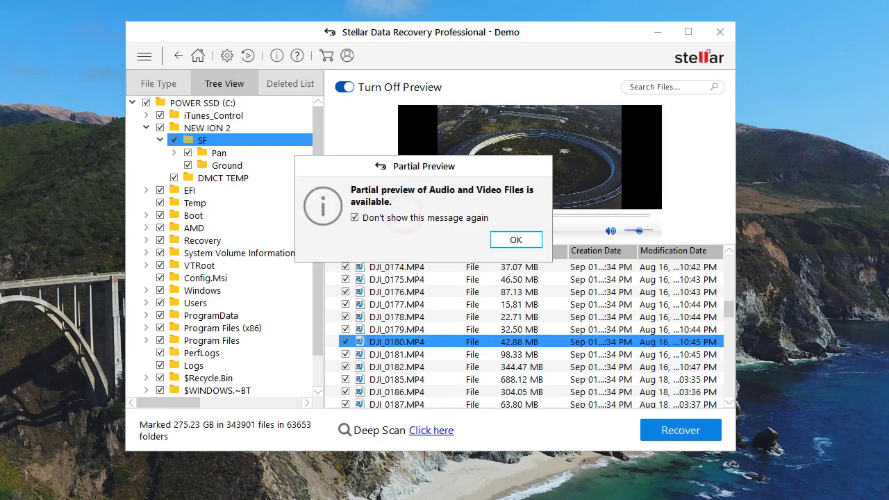
left_click(515, 239)
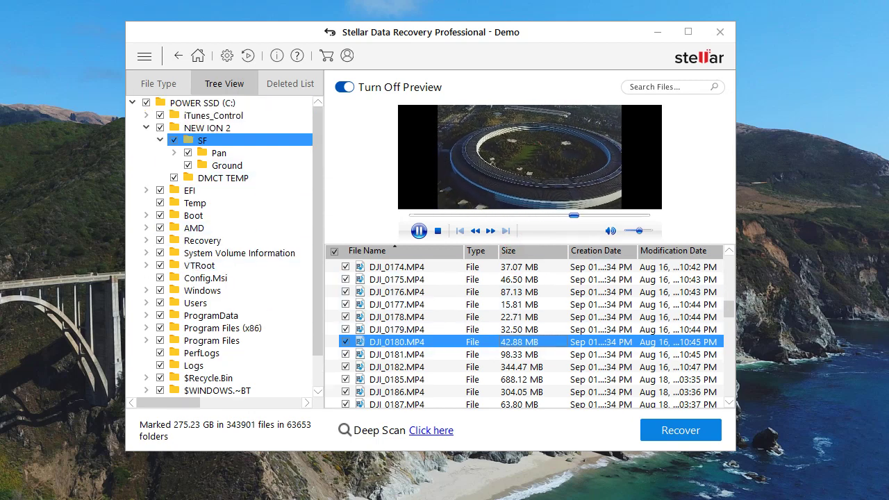
Preview DJI_0002.MP4 from the Ground folder and view the contents of the iTunes_Control folder.
left_click(237, 154)
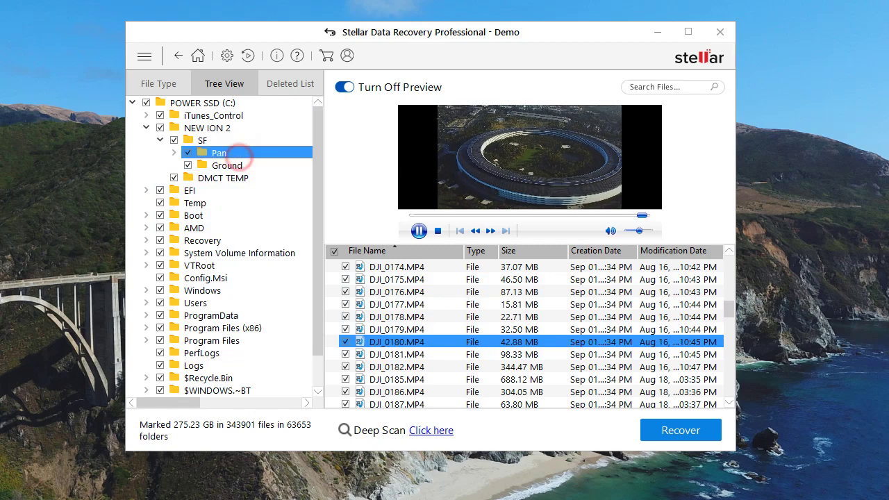
left_click(233, 166)
left_click(459, 304)
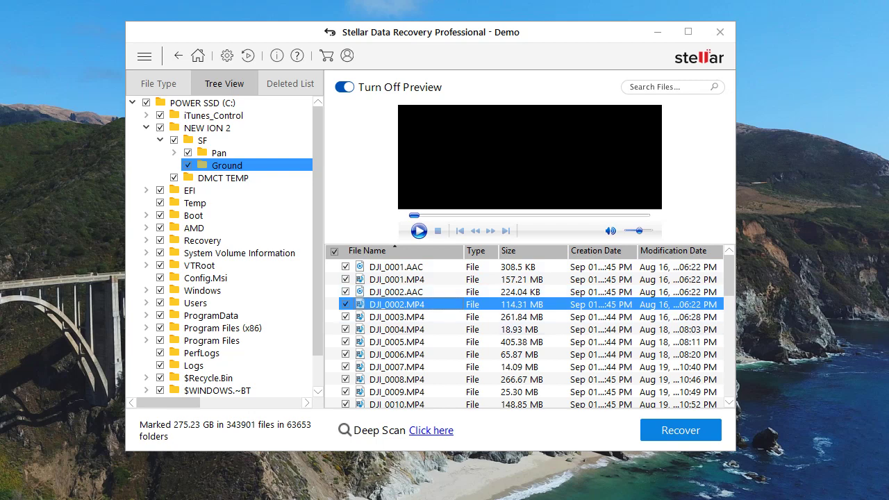
left_click(213, 116)
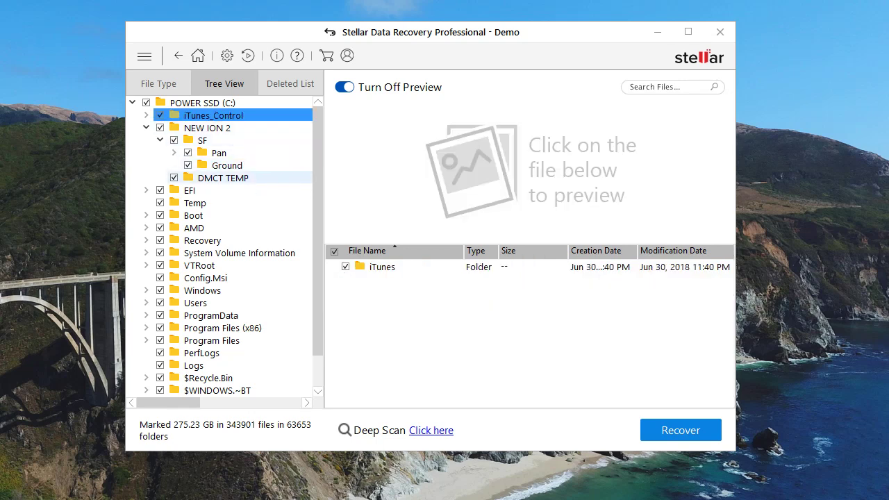
Browse the contents of the NEW ION 2, Temp, AMD, Recovery and VTRoot folders in the folder tree.
left_click(215, 128)
left_click(238, 202)
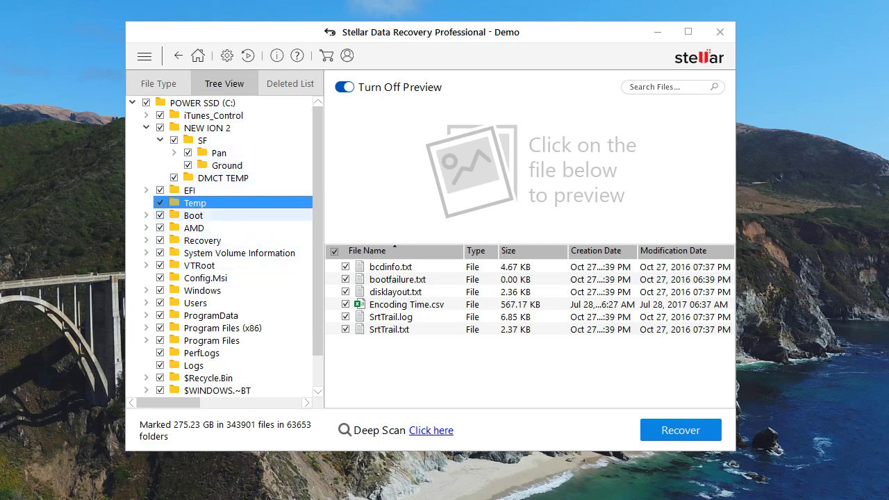
left_click(239, 228)
left_click(238, 240)
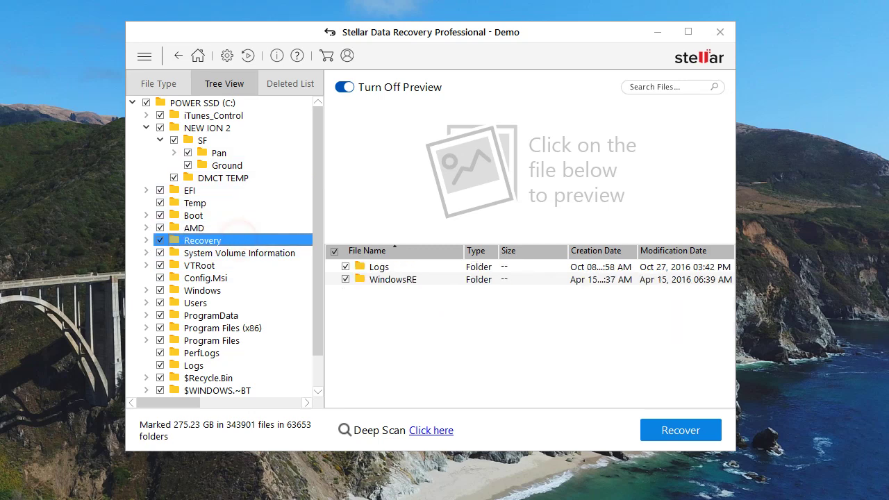
left_click(236, 229)
left_click(234, 266)
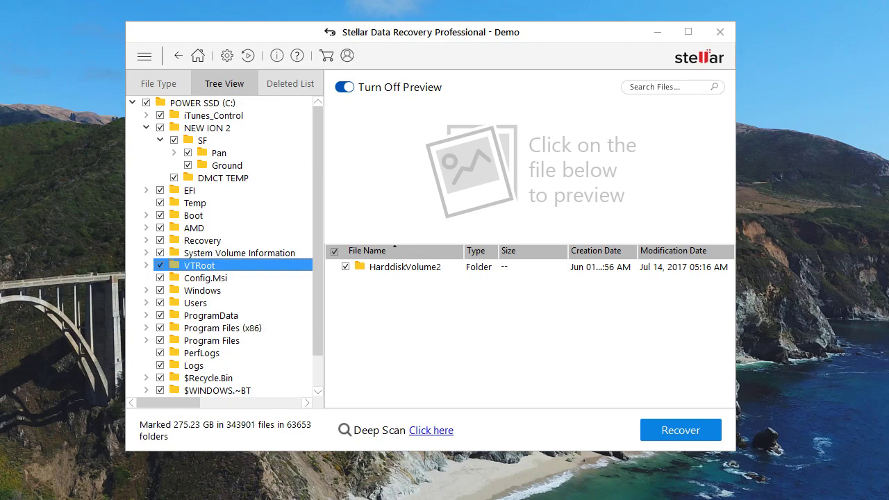
left_click(443, 268)
Check the Pan folder's contents, return to the SF folder and preview DJI_0005.MP4.
left_click(202, 140)
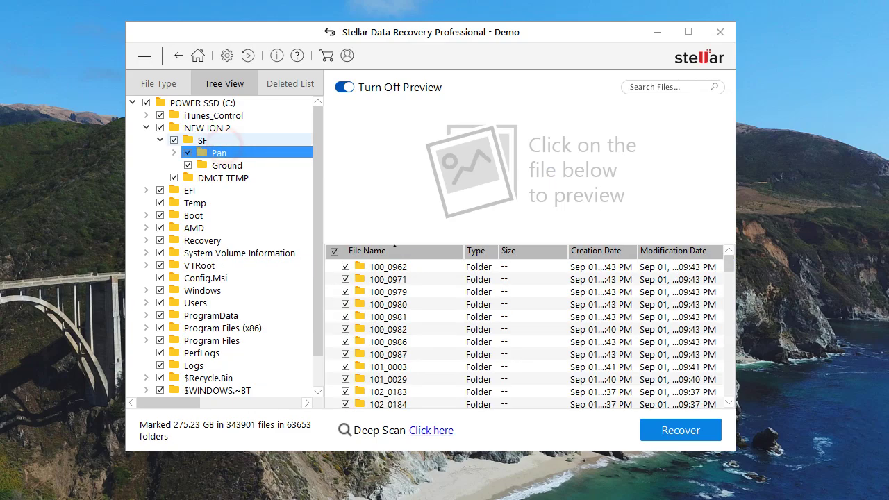
left_click(226, 128)
left_click(219, 152)
left_click(202, 141)
left_click(396, 304)
Try to recover the marked files, review the edition prices and features comparison on the purchase page, and cancel the activation.
left_click(665, 428)
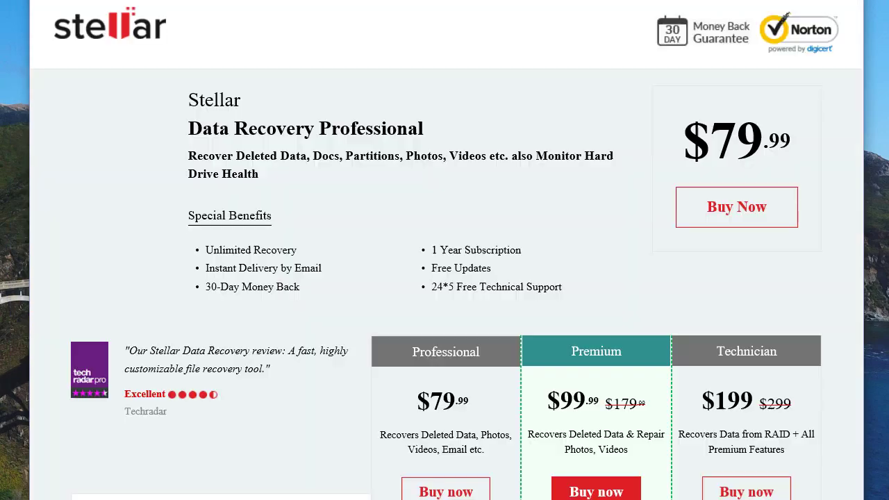
scroll(445, 278, "down", 3)
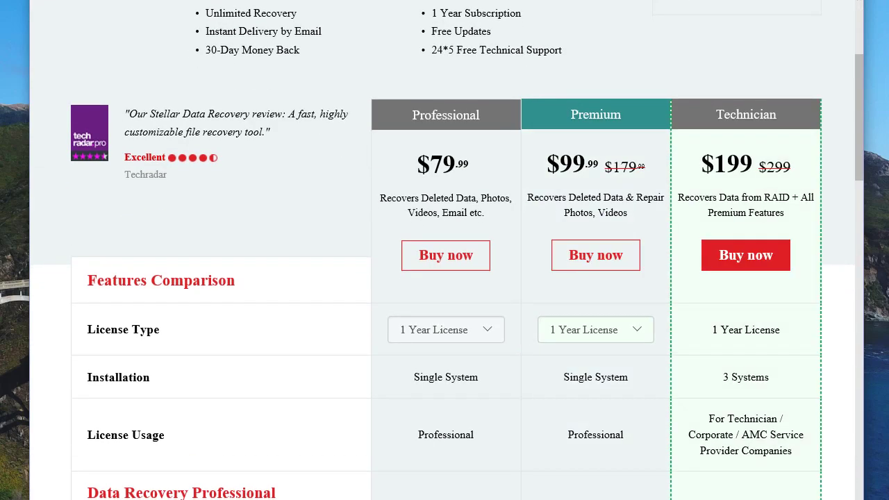
scroll(444, 278, "down", 4)
scroll(445, 278, "up", 4)
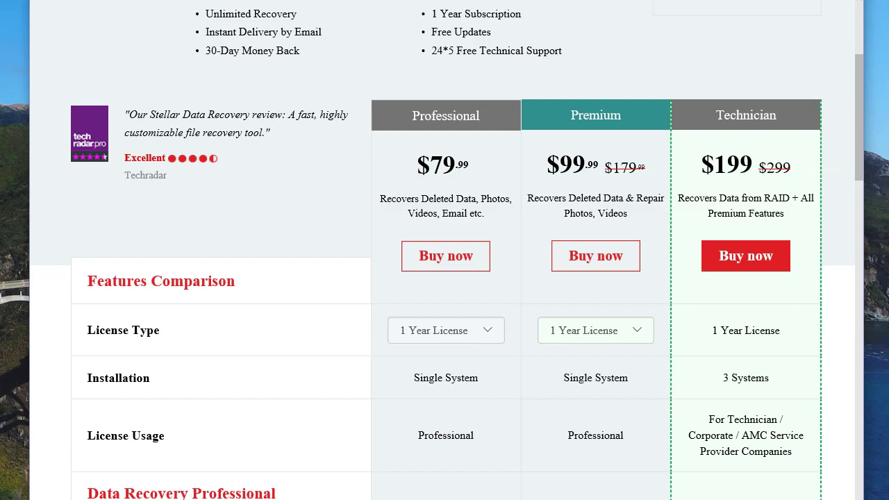
scroll(445, 278, "down", 15)
scroll(445, 278, "up", 10)
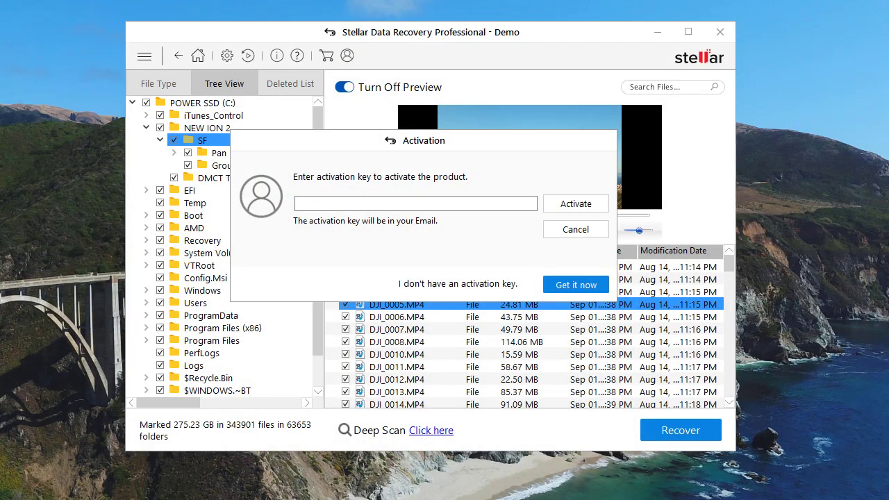
left_click(598, 228)
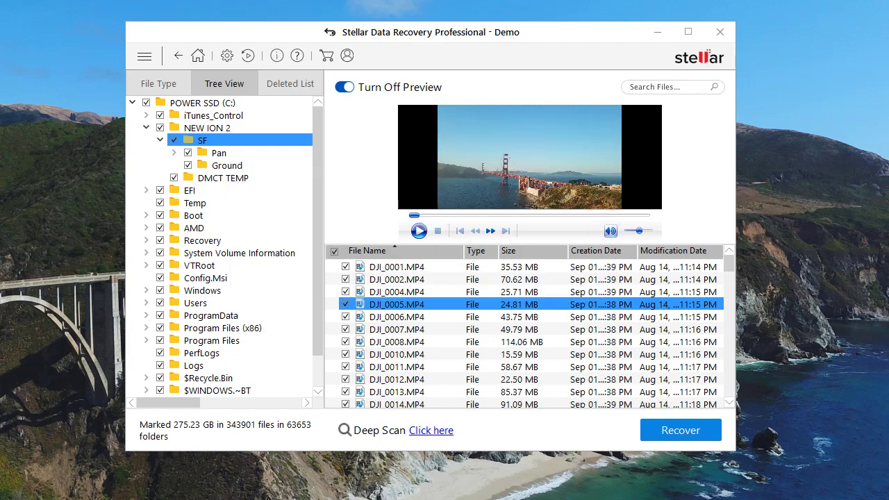
Look through the list of recoverable MP4 videos in the SF folder.
scroll(417, 329, "down", 12)
scroll(417, 330, "down", 10)
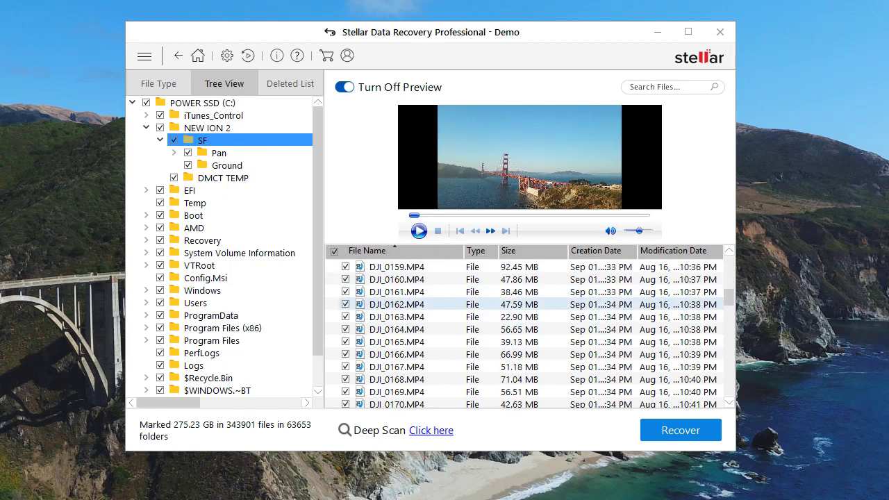
scroll(417, 329, "up", 9)
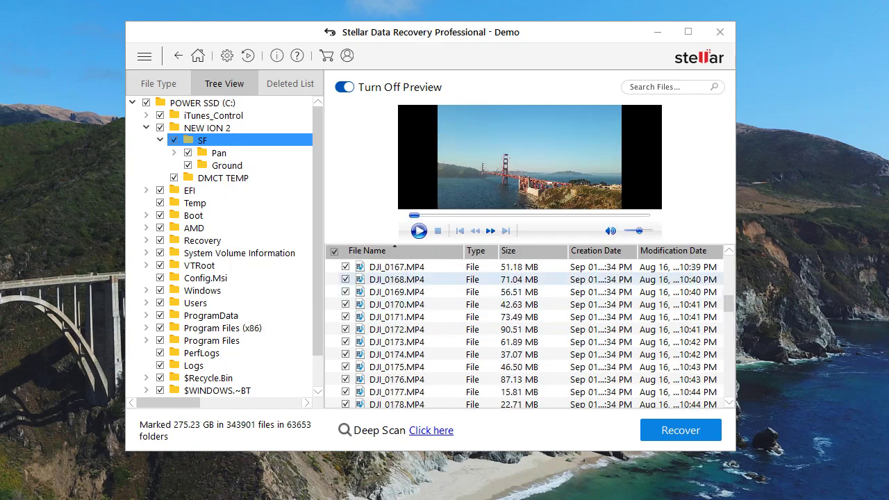